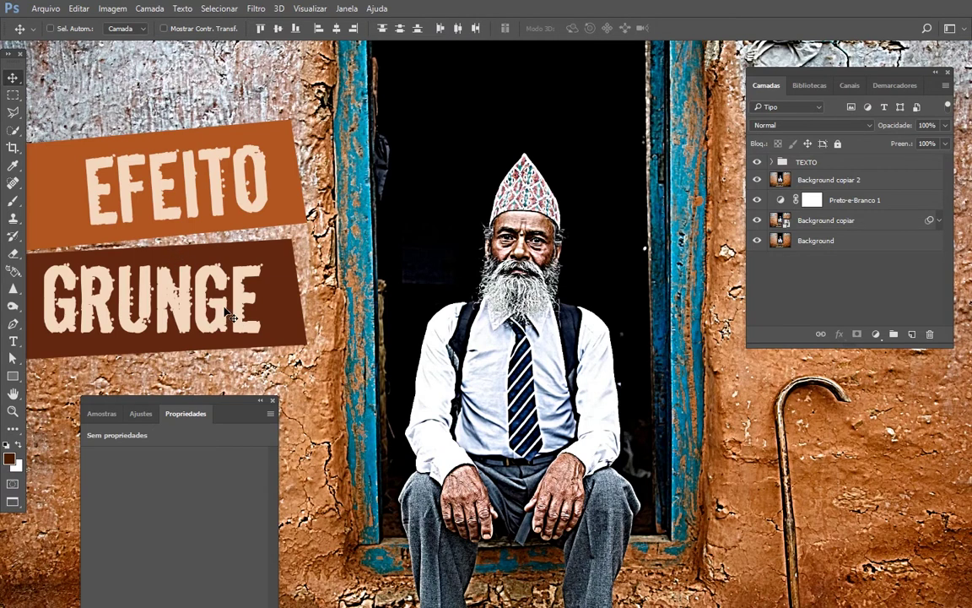
# Select layers TEXTO through Background copiar and group them with Ctrl+G
pyautogui.click(850, 226)
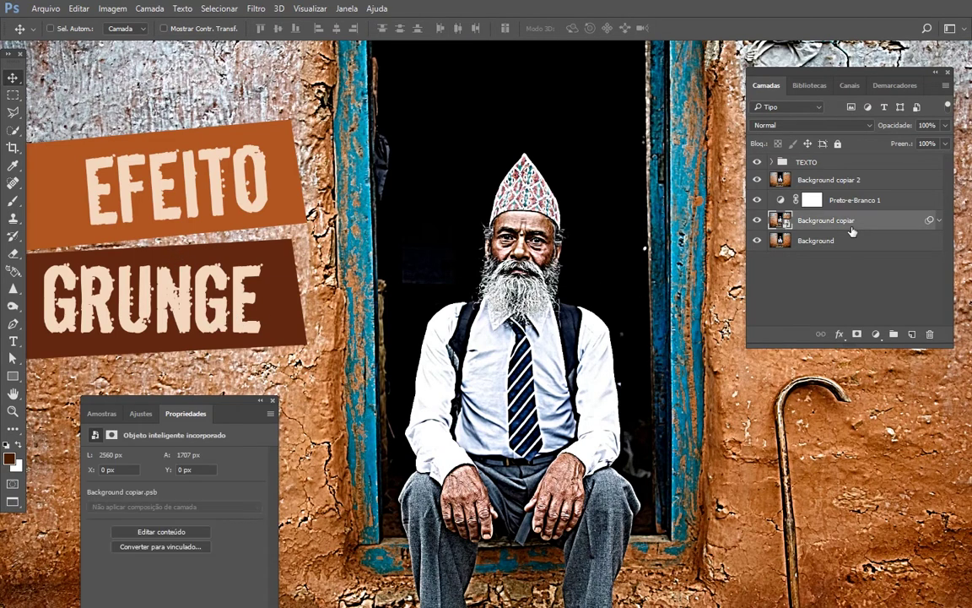
pyautogui.hotkey('alt', ']')
pyautogui.hotkey('alt', ']')
pyautogui.hotkey('alt', ']')
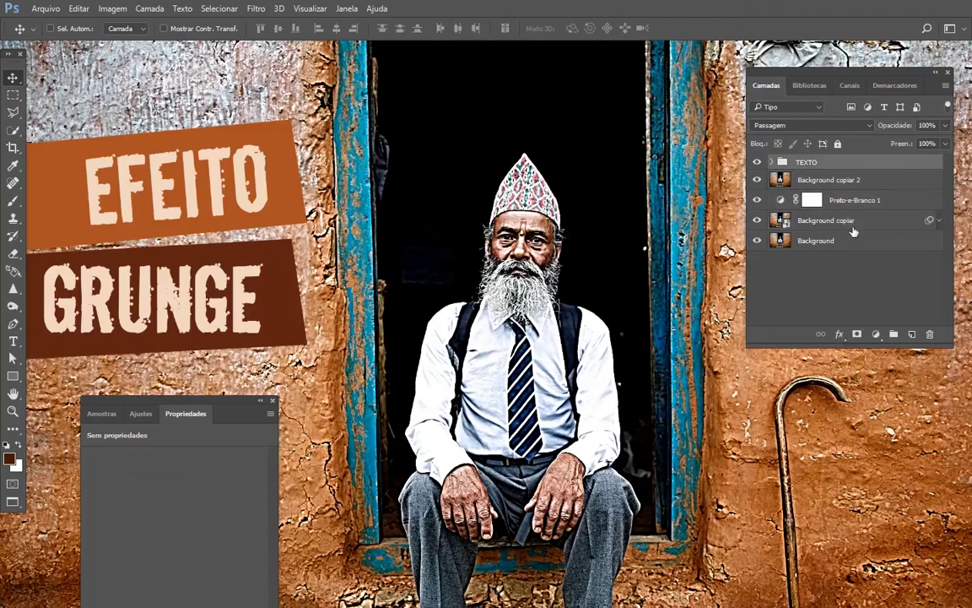
pyautogui.keyDown('shift'); pyautogui.click(854, 223); pyautogui.keyUp('shift')
pyautogui.hotkey('ctrl', 'g')
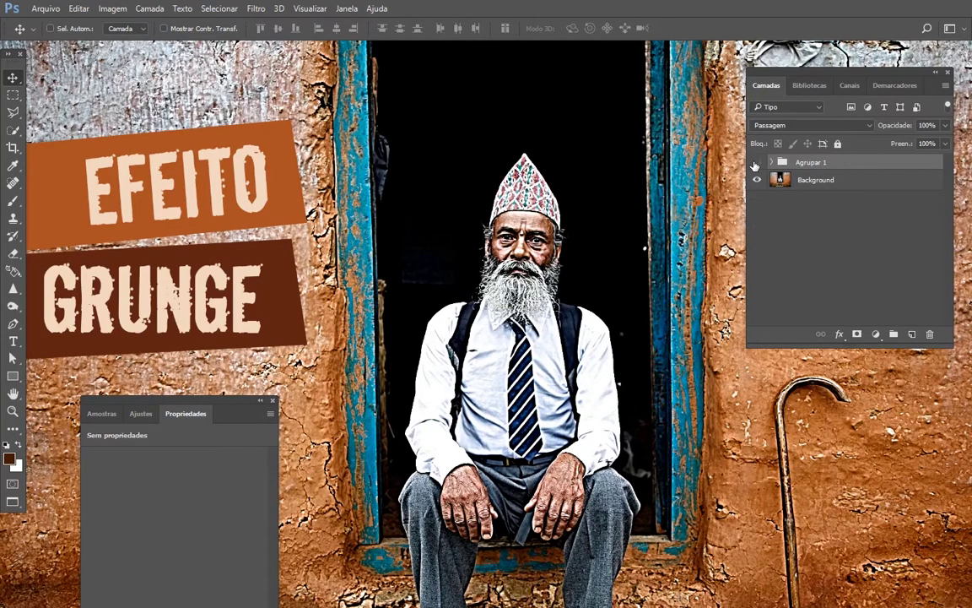
# Expand and collapse Agrupar 1 to check its contents, then select Background
pyautogui.click(756, 162)
pyautogui.click(770, 161)
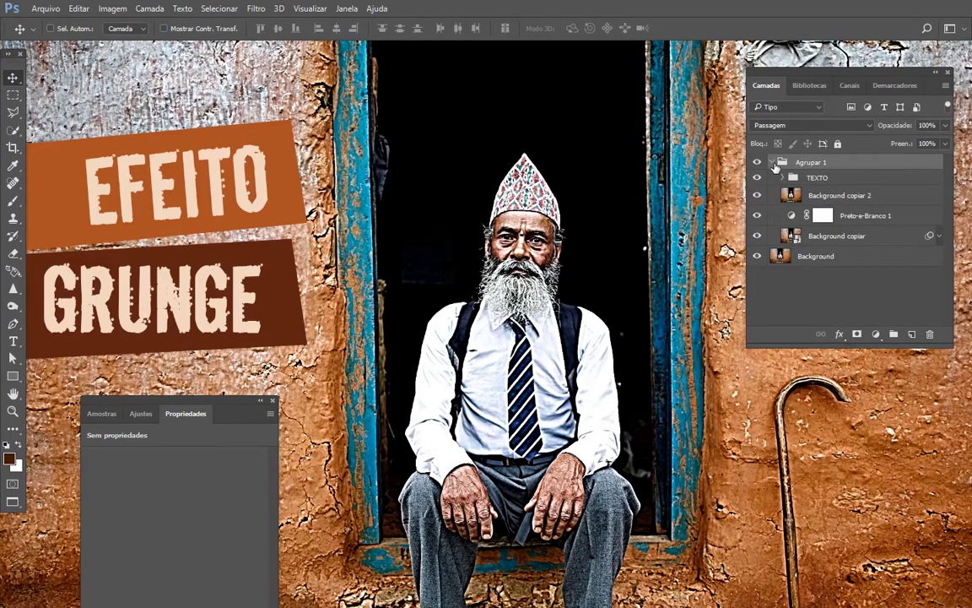
pyautogui.click(770, 161)
pyautogui.click(849, 184)
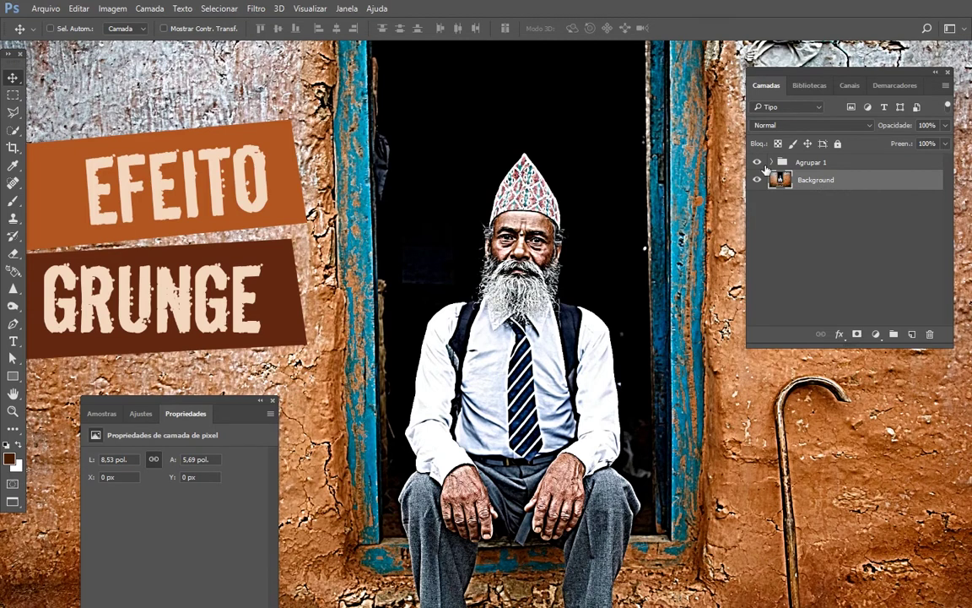
# Hide Agrupar 1, duplicate Background as Background copiar 3, and select the copy
pyautogui.click(755, 162)
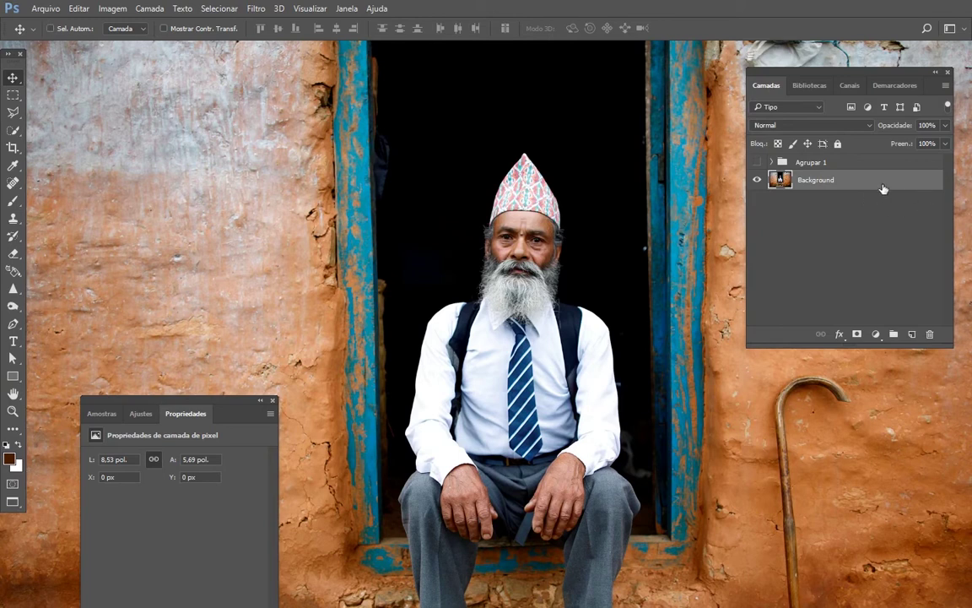
pyautogui.moveTo(883, 185); pyautogui.dragTo(914, 333)
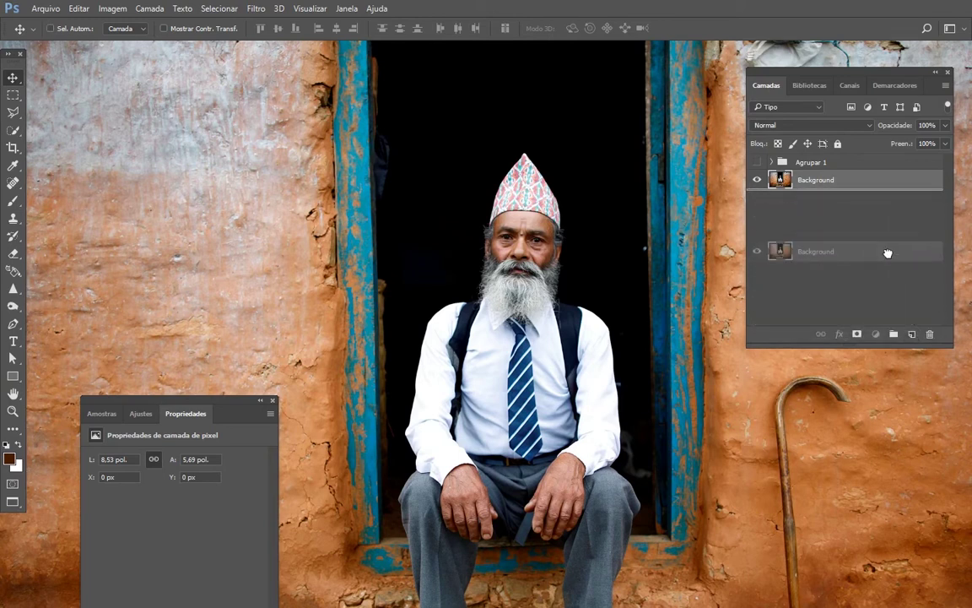
pyautogui.moveTo(878, 195); pyautogui.dragTo(912, 333)
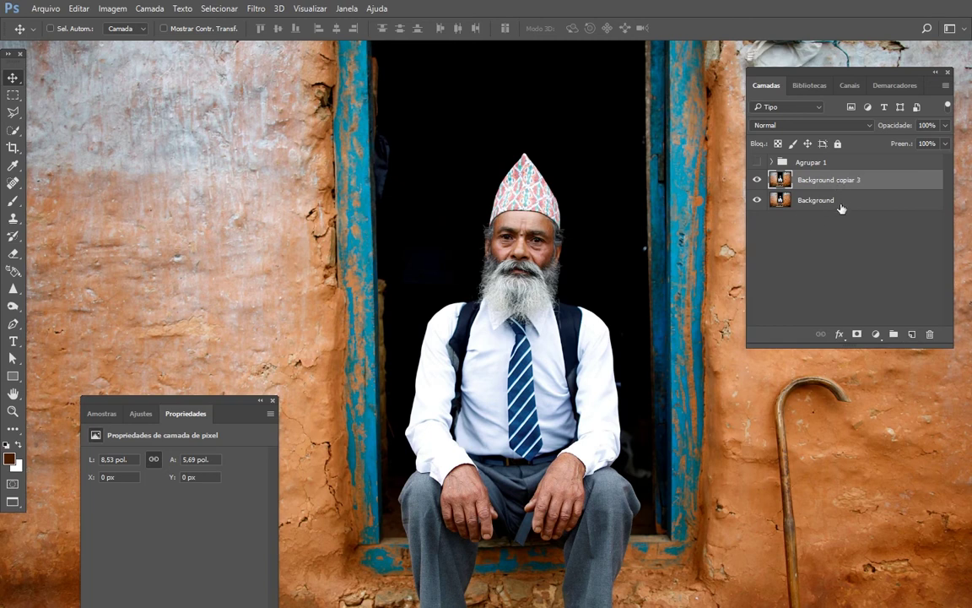
pyautogui.click(841, 208)
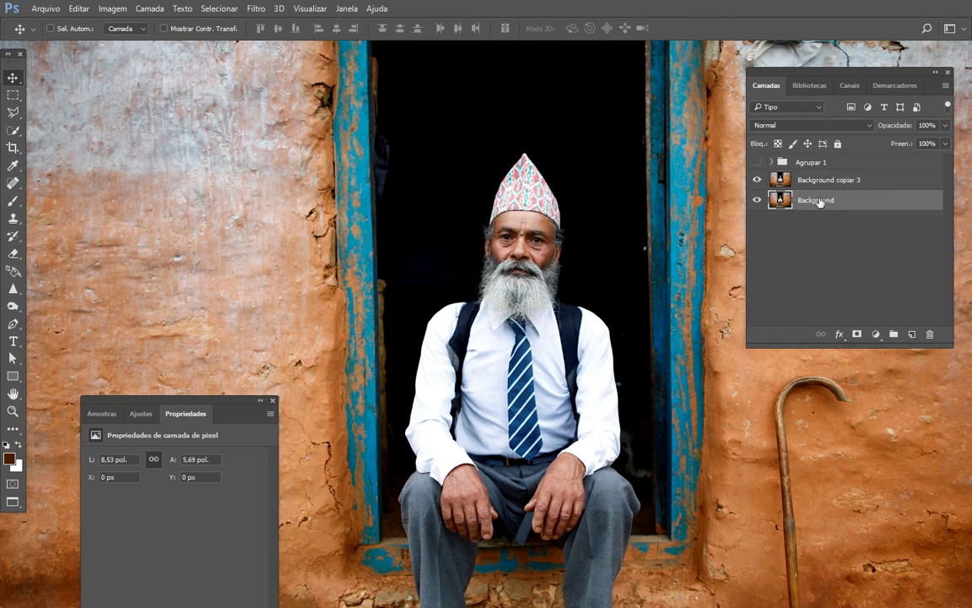
pyautogui.click(861, 182)
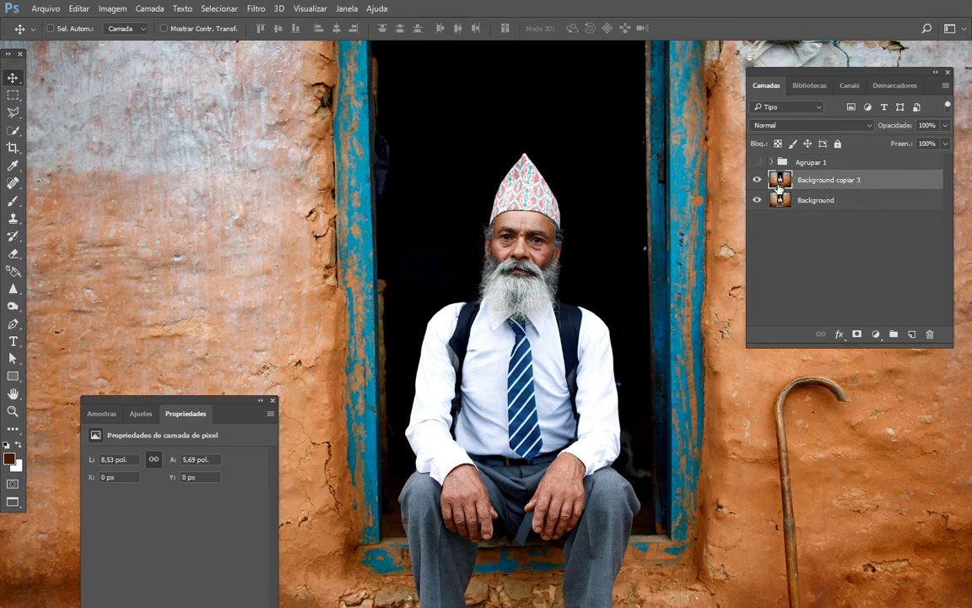
# Convert Background copiar 3 into an embedded smart object via its layer context menu
pyautogui.rightClick(815, 184)
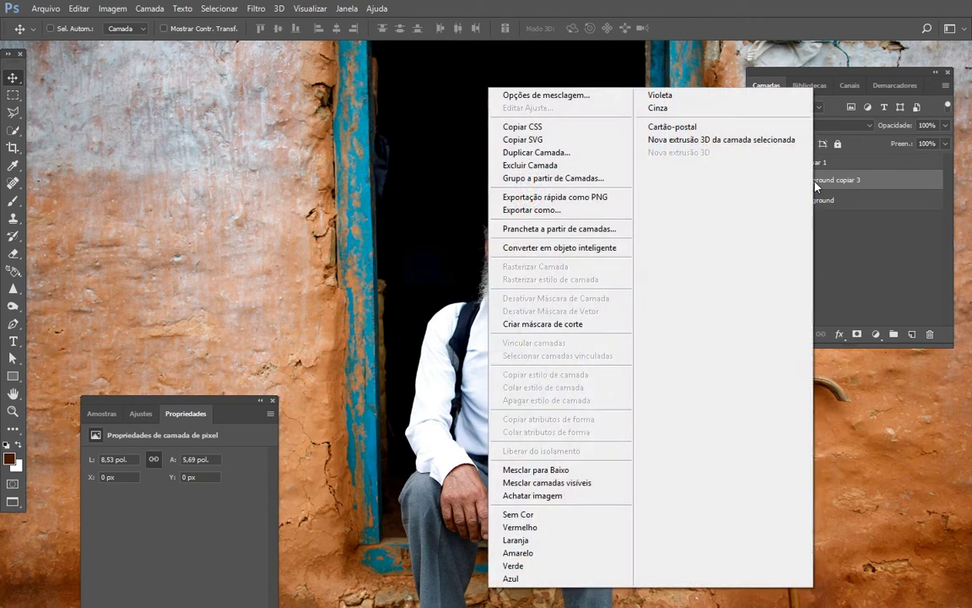
pyautogui.click(547, 248)
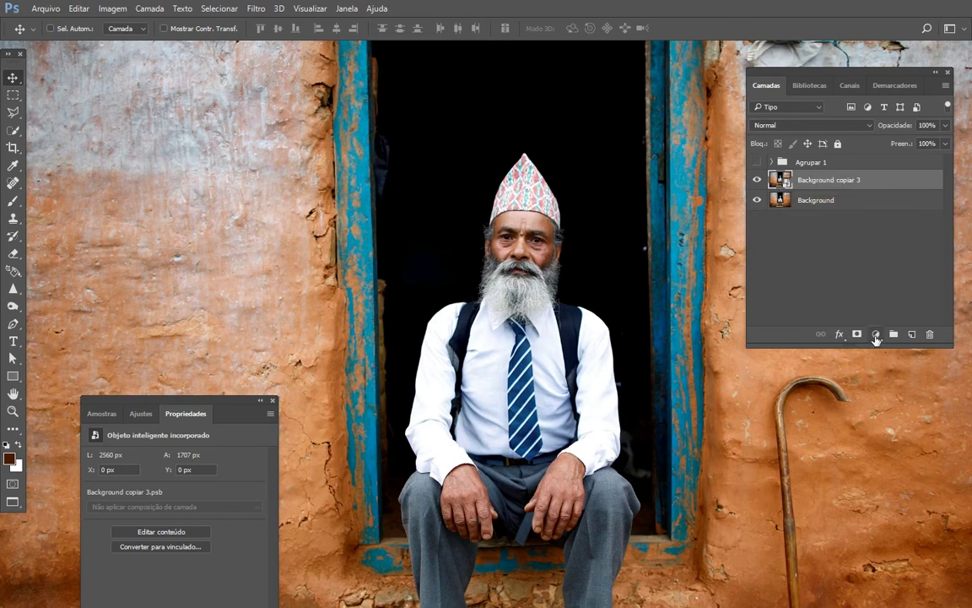
# Add a Preto-e-branco adjustment layer, then reselect the Background copiar 3 smart object
pyautogui.click(876, 335)
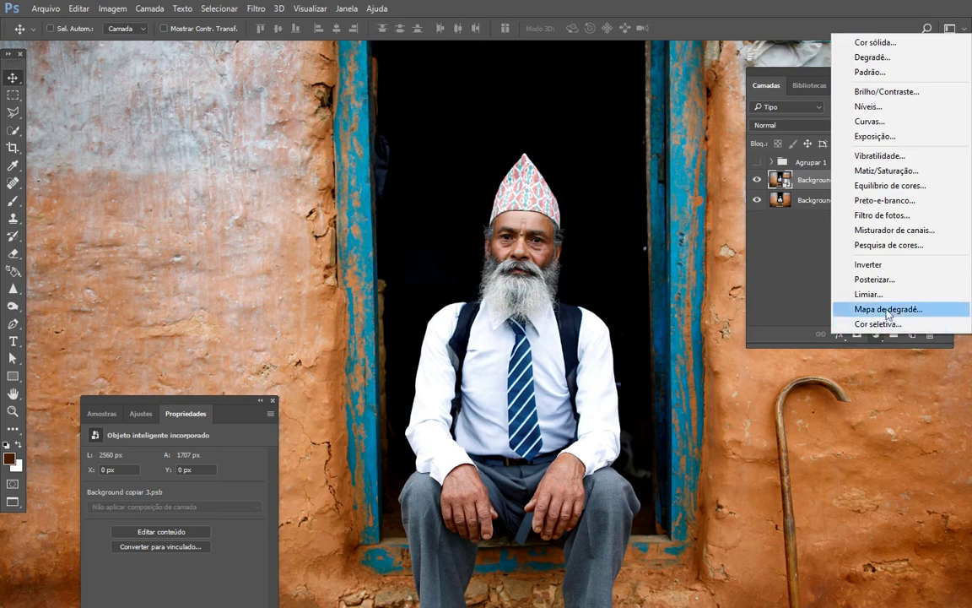
pyautogui.click(895, 202)
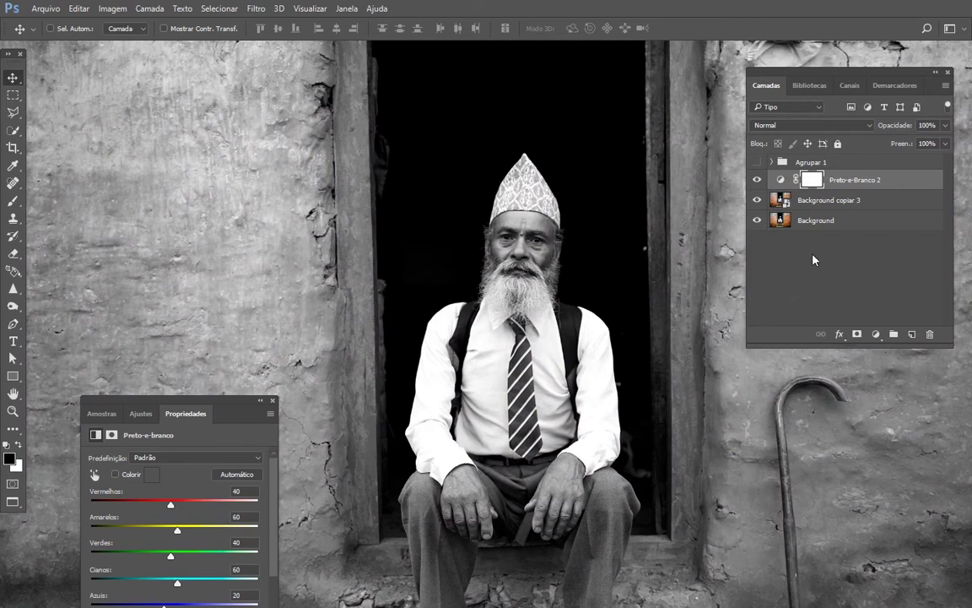
pyautogui.click(849, 205)
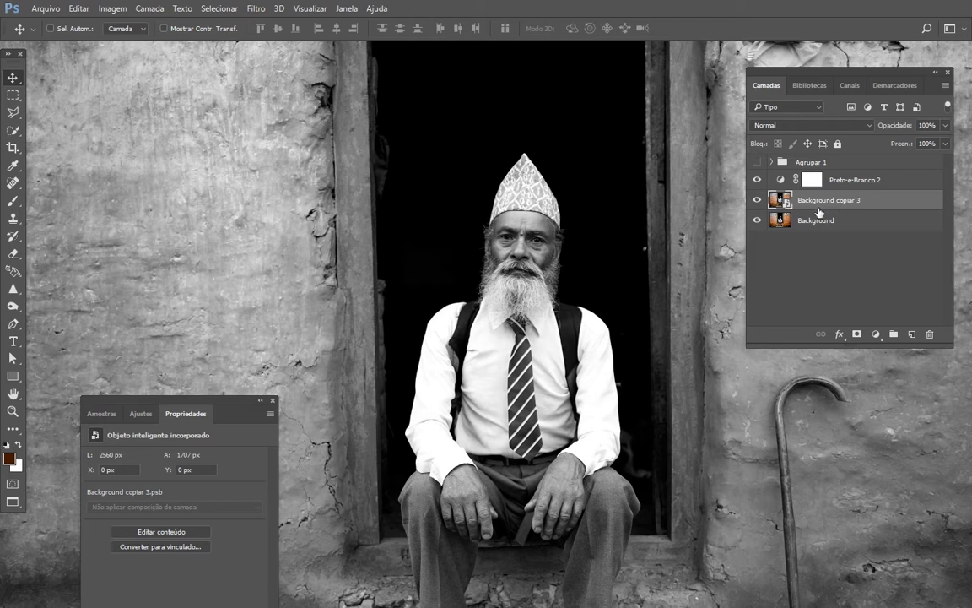
# Open the Máscara de Nitidez filter and move its dialog off the portrait
pyautogui.click(256, 9)
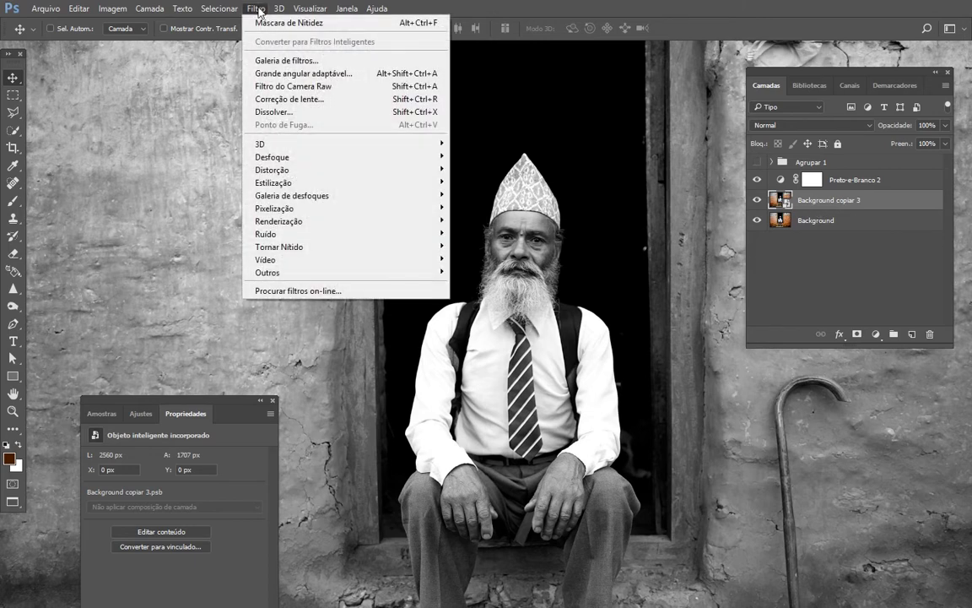
pyautogui.moveTo(280, 246)
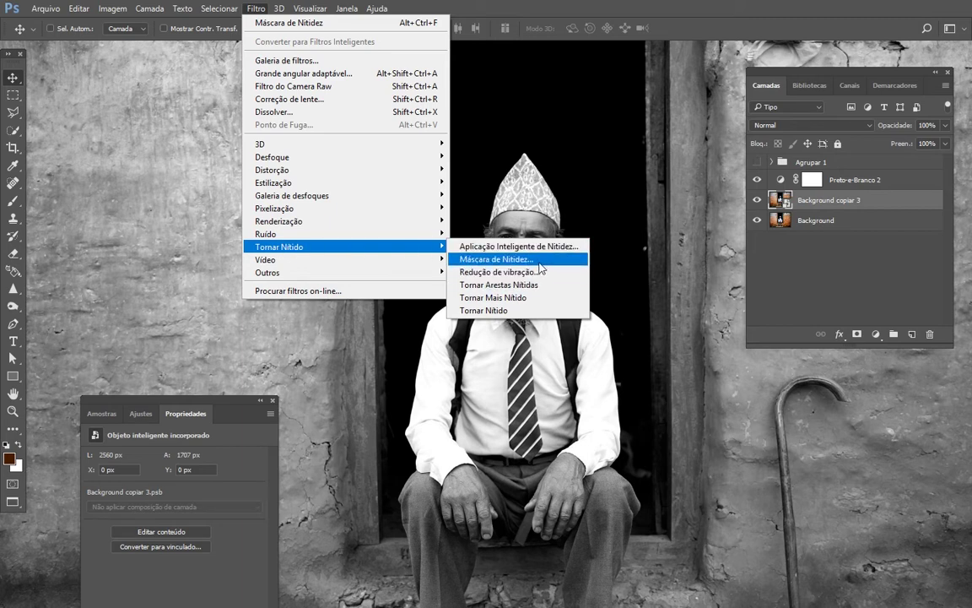
pyautogui.click(540, 268)
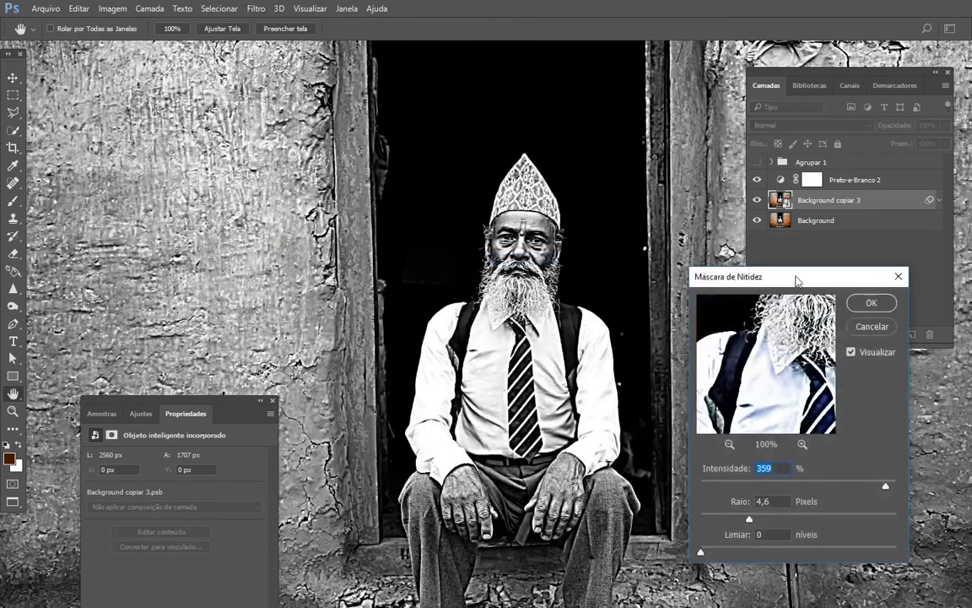
pyautogui.moveTo(794, 282)
pyautogui.mouseDown()
pyautogui.moveTo(614, 269)
pyautogui.moveTo(253, 129)
pyautogui.mouseUp()
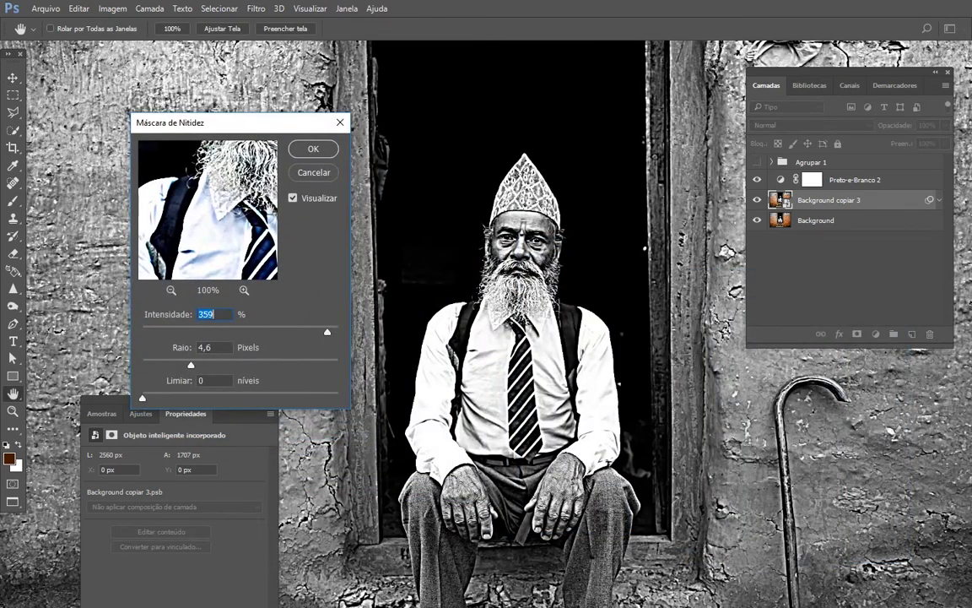
pyautogui.moveTo(187, 123); pyautogui.dragTo(194, 101)
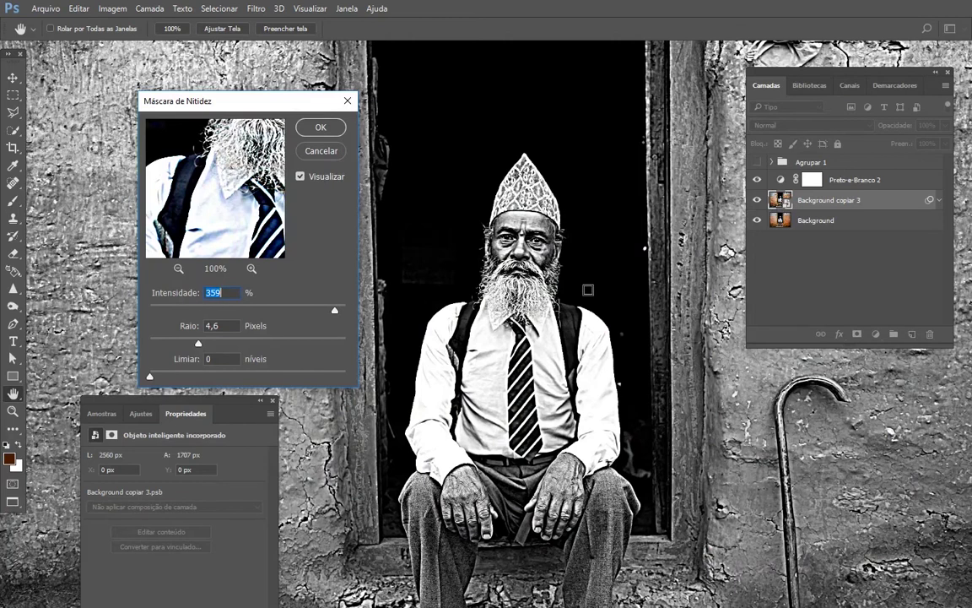
pyautogui.moveTo(229, 95); pyautogui.dragTo(201, 83)
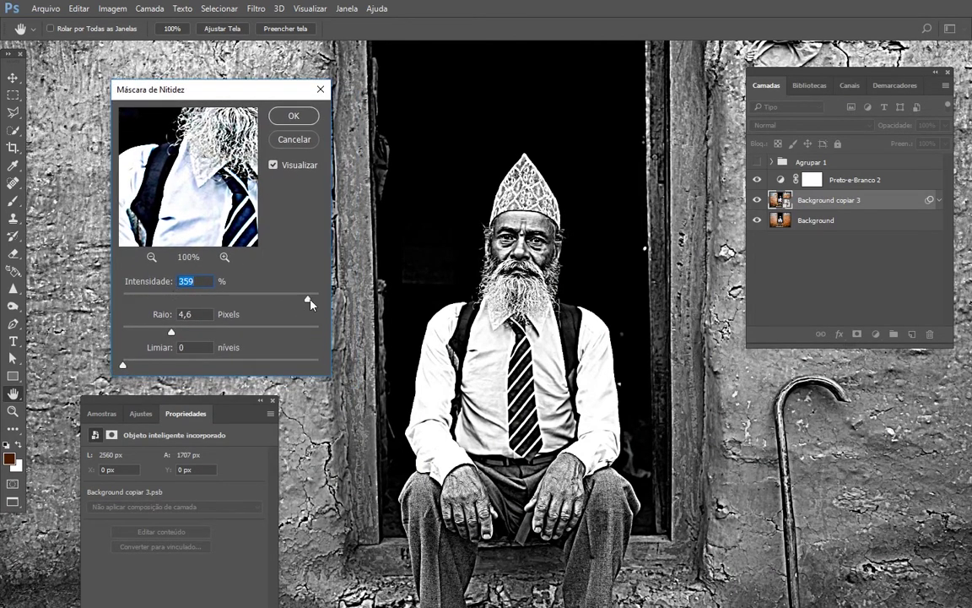
# Apply Máscara de Nitidez with Intensidade 340%, Raio 4.6 px, Limiar 0, then select Background
pyautogui.moveTo(308, 301); pyautogui.dragTo(195, 299)
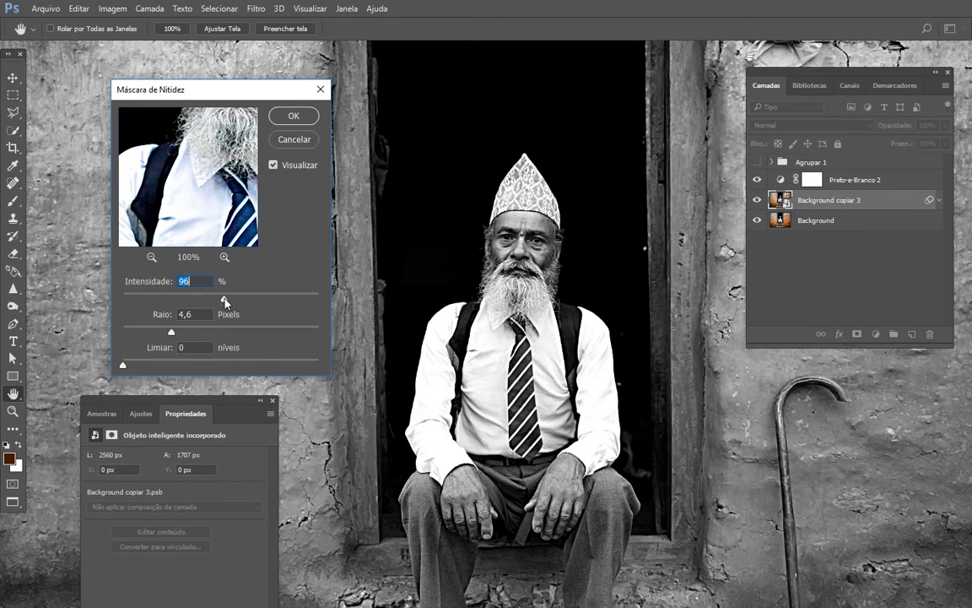
pyautogui.moveTo(224, 301); pyautogui.dragTo(272, 302)
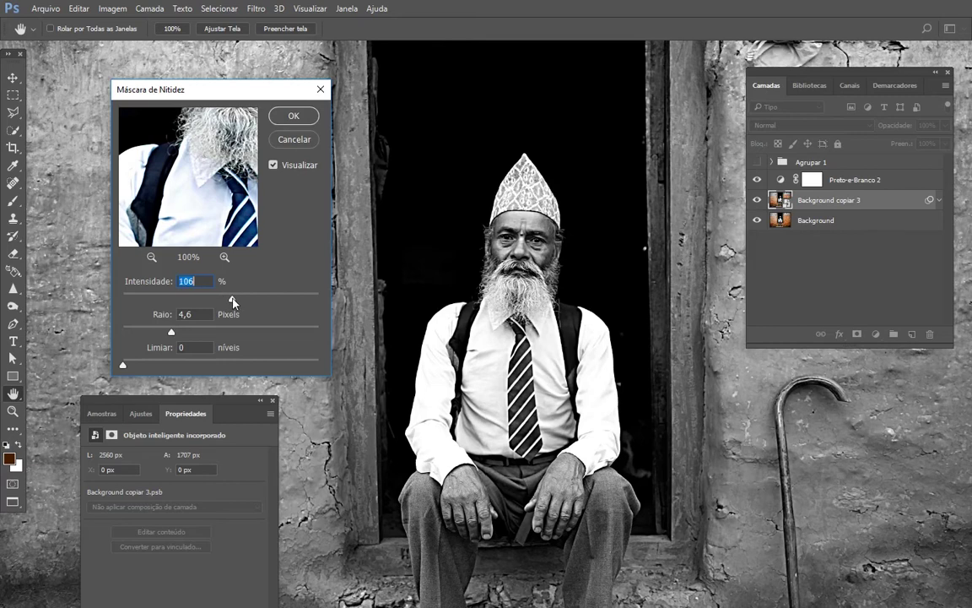
pyautogui.click(298, 302)
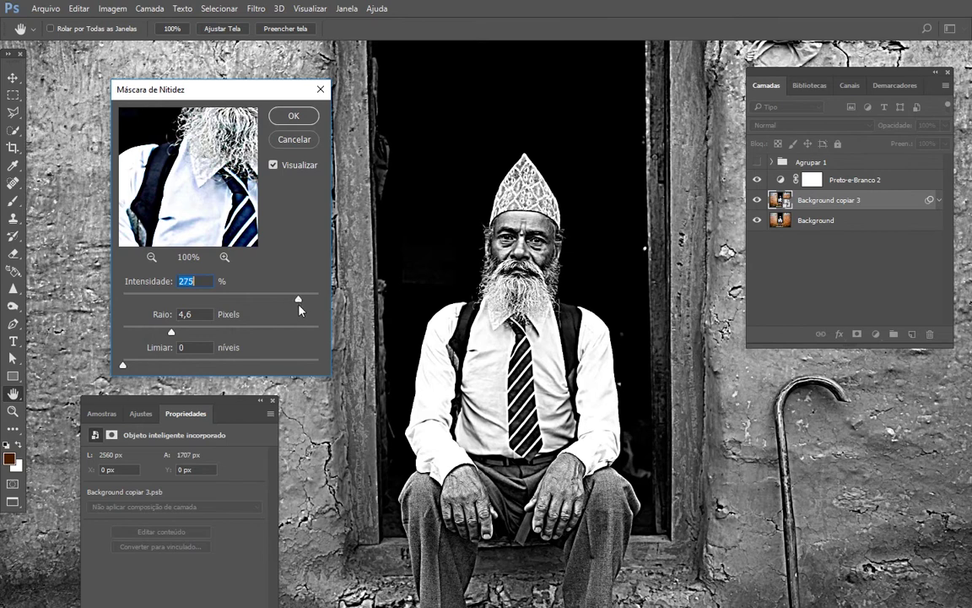
pyautogui.moveTo(299, 300); pyautogui.dragTo(305, 301)
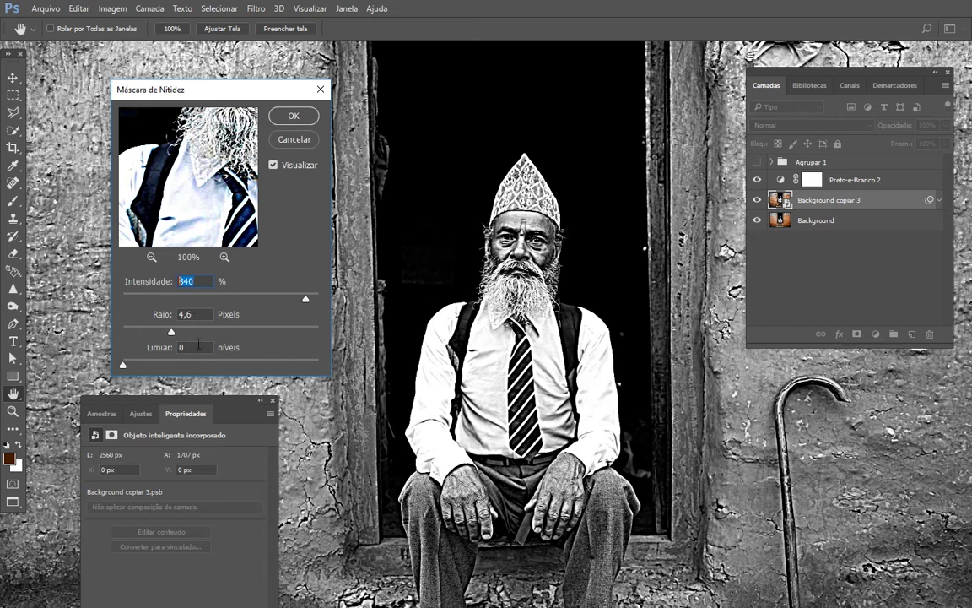
pyautogui.click(288, 116)
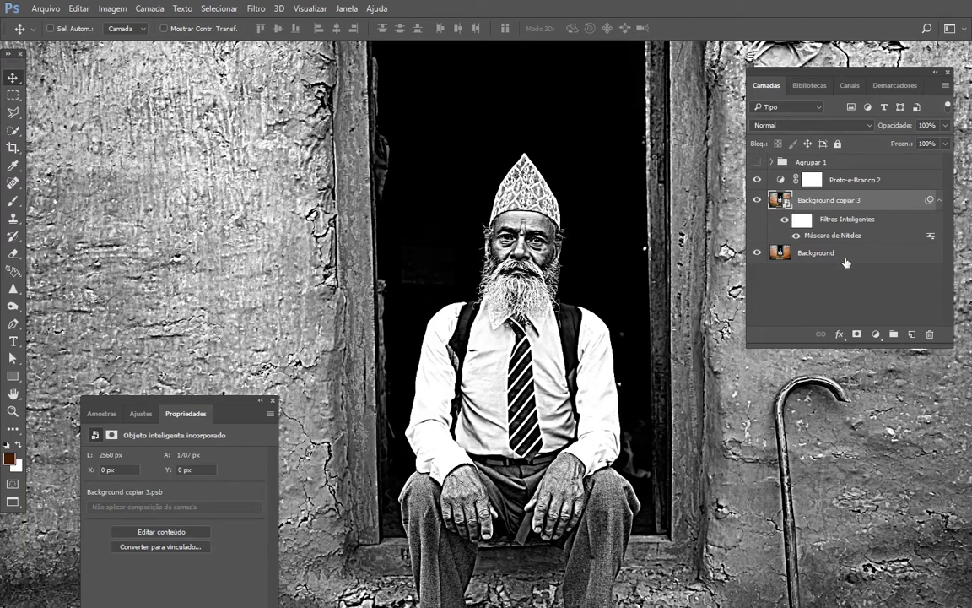
pyautogui.click(845, 260)
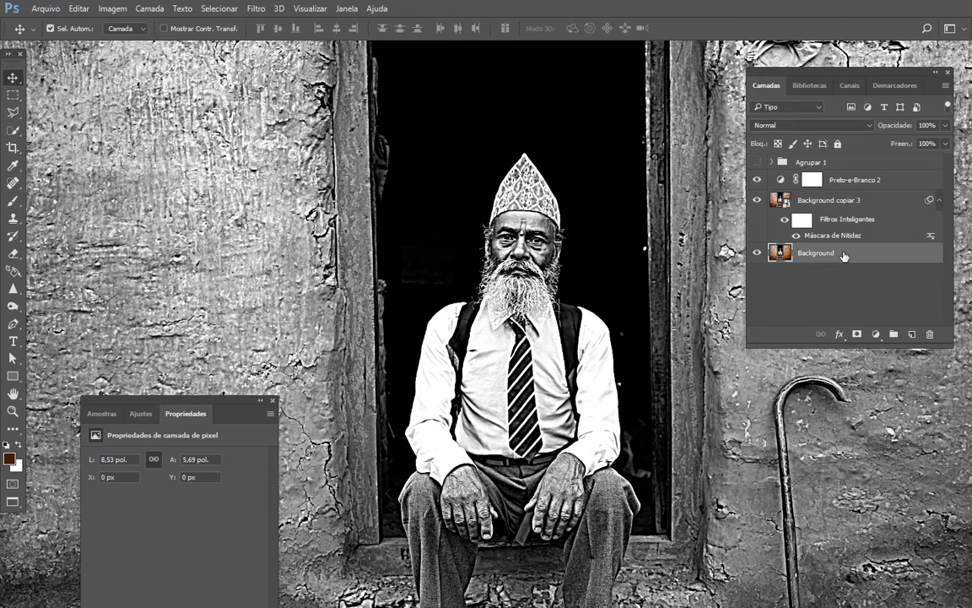
# Duplicate Background with Ctrl+J, move Background copiar 4 to the top, and toggle its visibility
pyautogui.hotkey('ctrl', 'j')
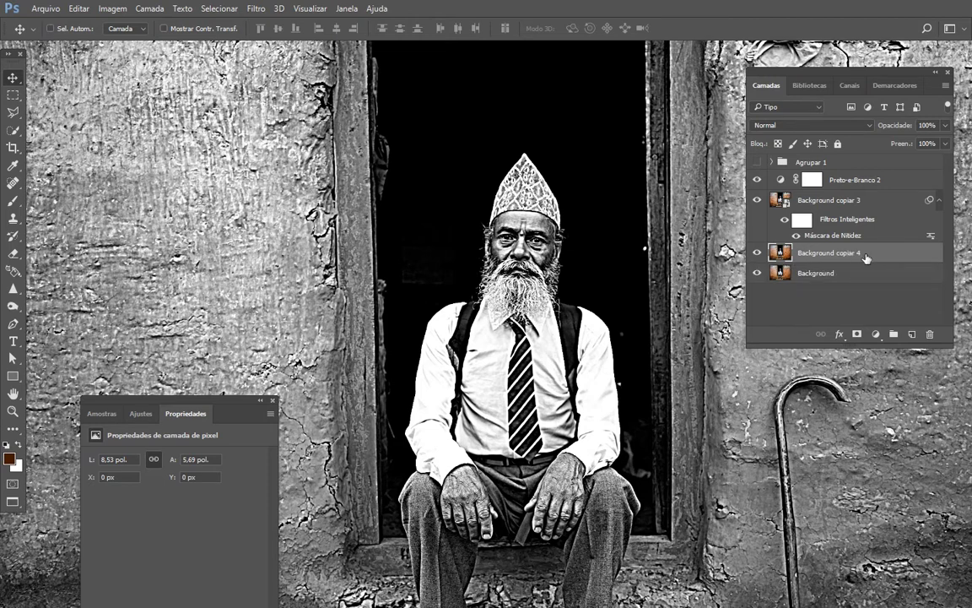
pyautogui.moveTo(865, 255); pyautogui.dragTo(877, 177)
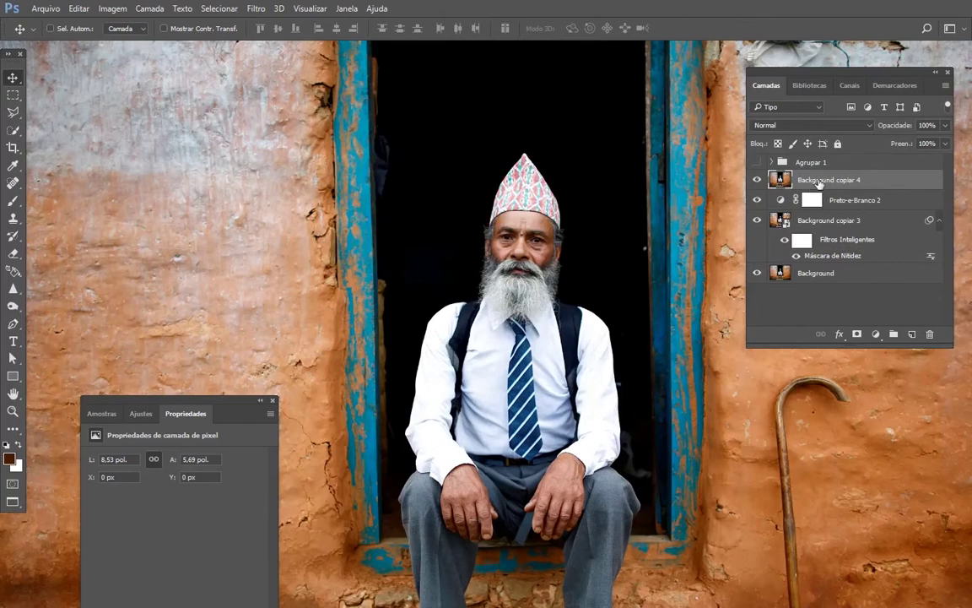
pyautogui.click(755, 180)
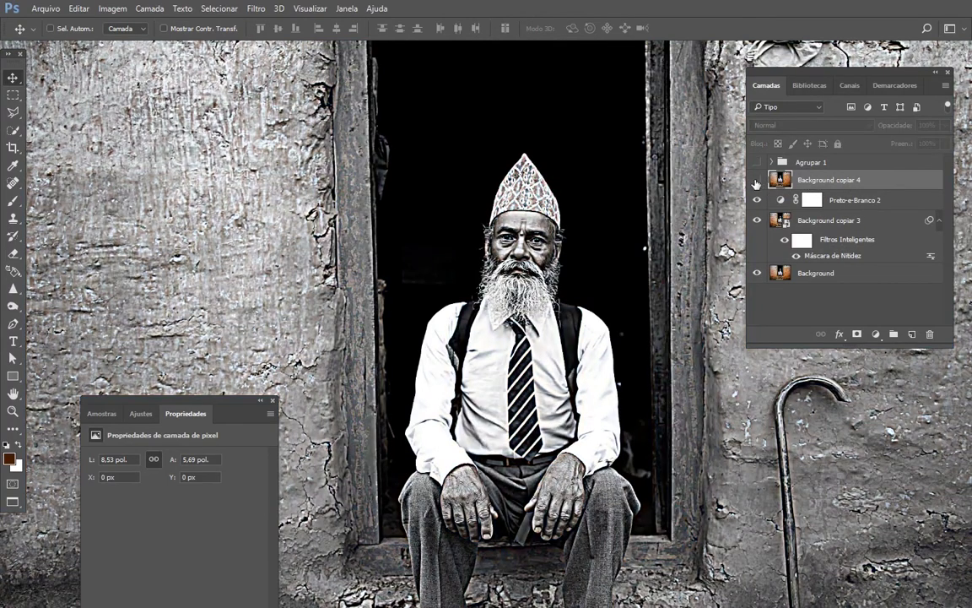
pyautogui.click(756, 181)
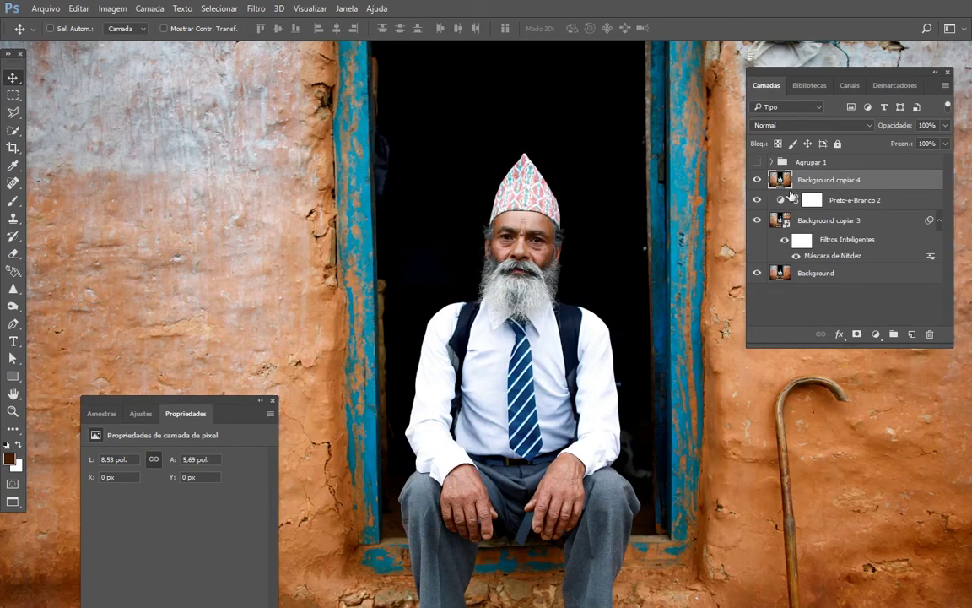
# Set Background copiar 4 to Cor blend mode, hide it, and select Preto-e-Branco 2
pyautogui.click(777, 126)
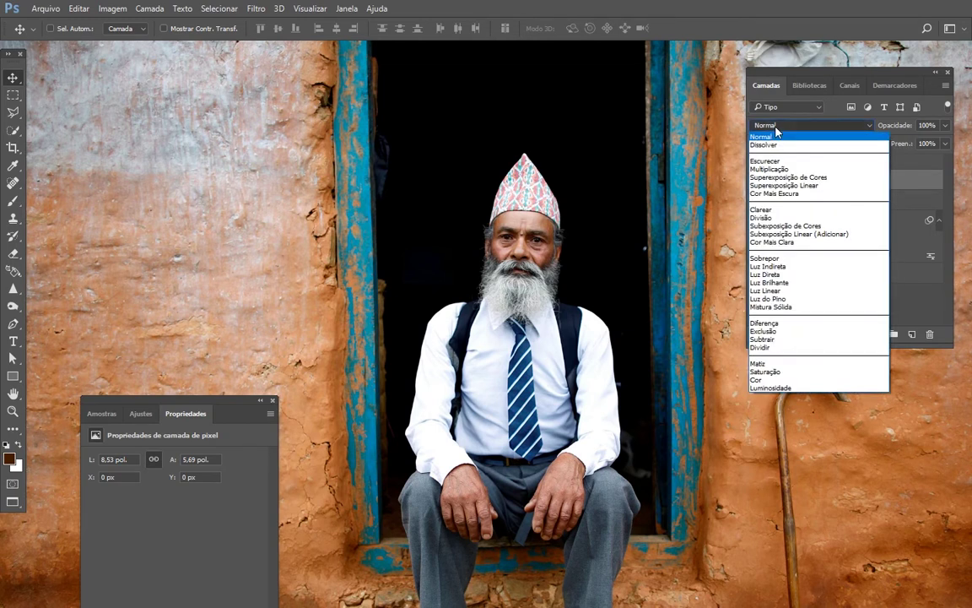
pyautogui.click(785, 380)
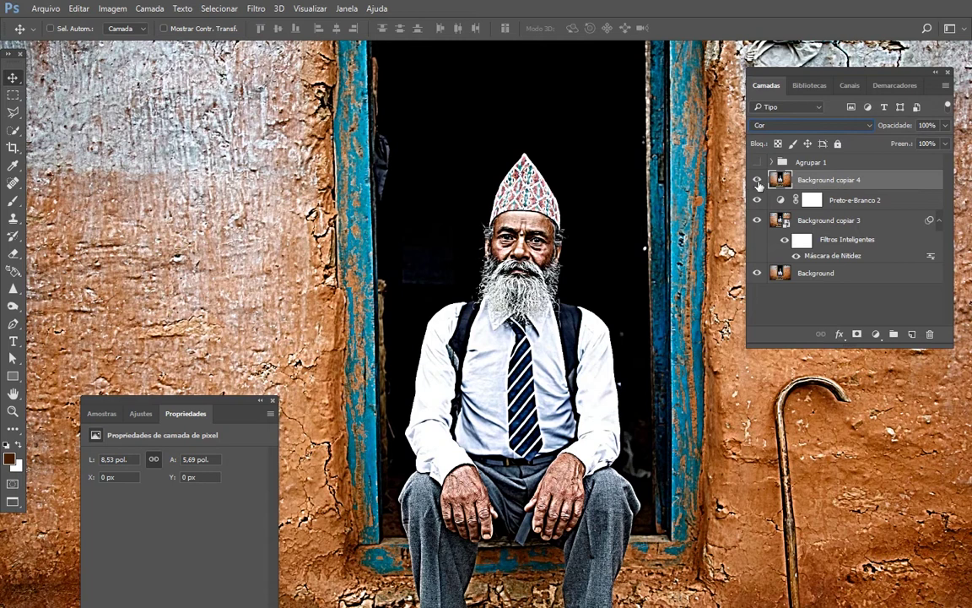
pyautogui.click(757, 180)
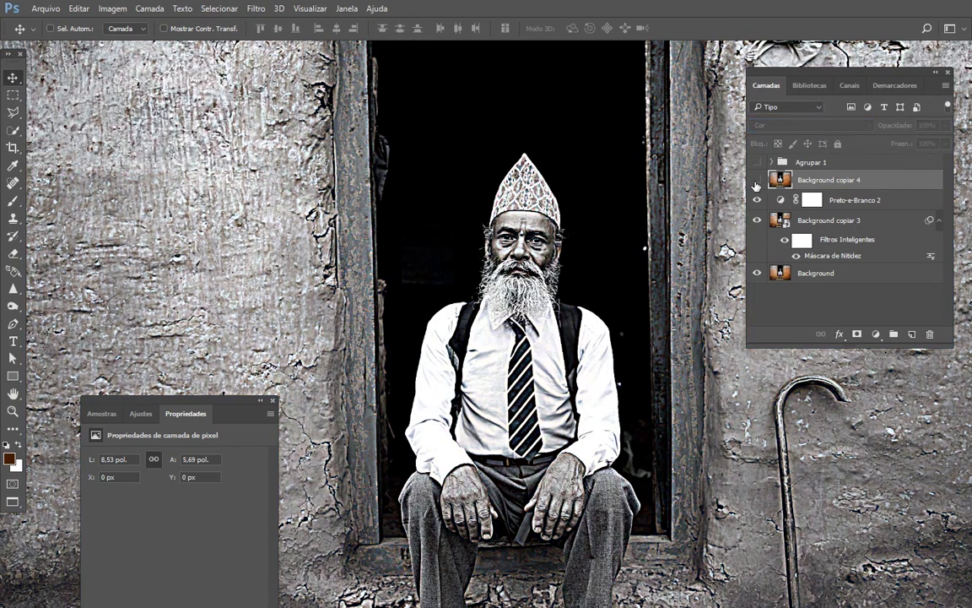
pyautogui.click(858, 203)
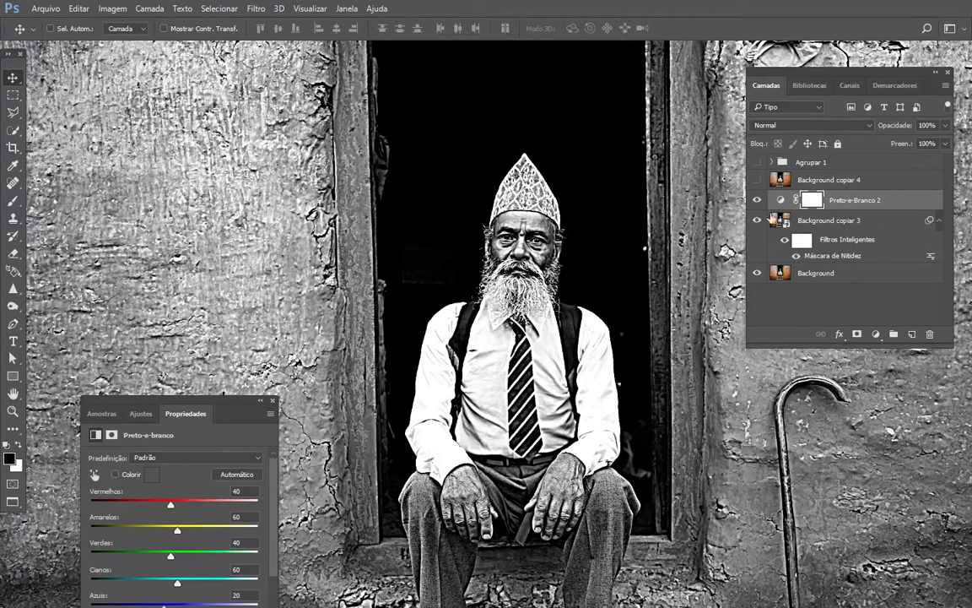
# Show Background copiar 4 again, collapse Background copiar 3's smart filters, and select Background
pyautogui.click(756, 181)
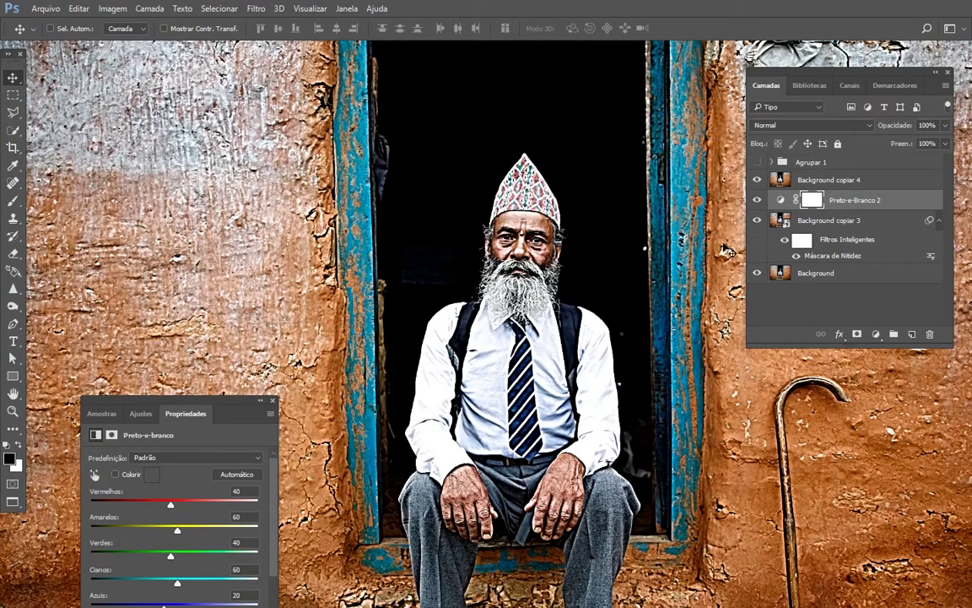
pyautogui.click(844, 221)
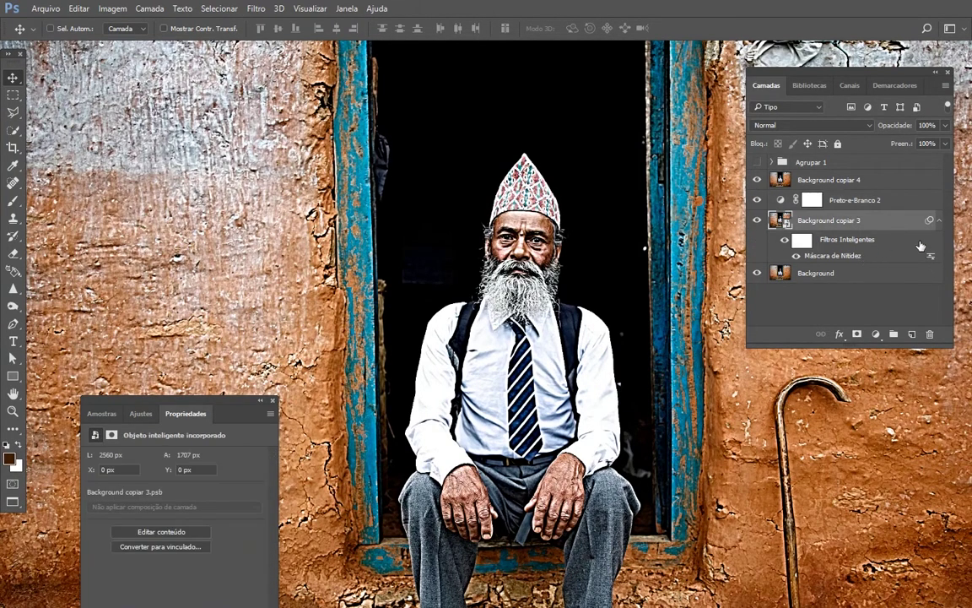
pyautogui.click(939, 220)
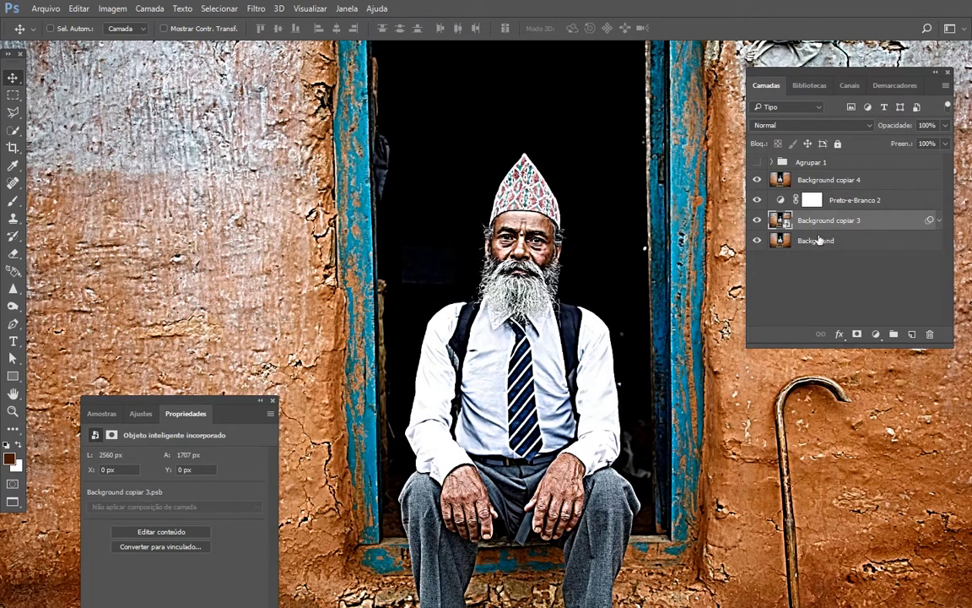
pyautogui.click(939, 221)
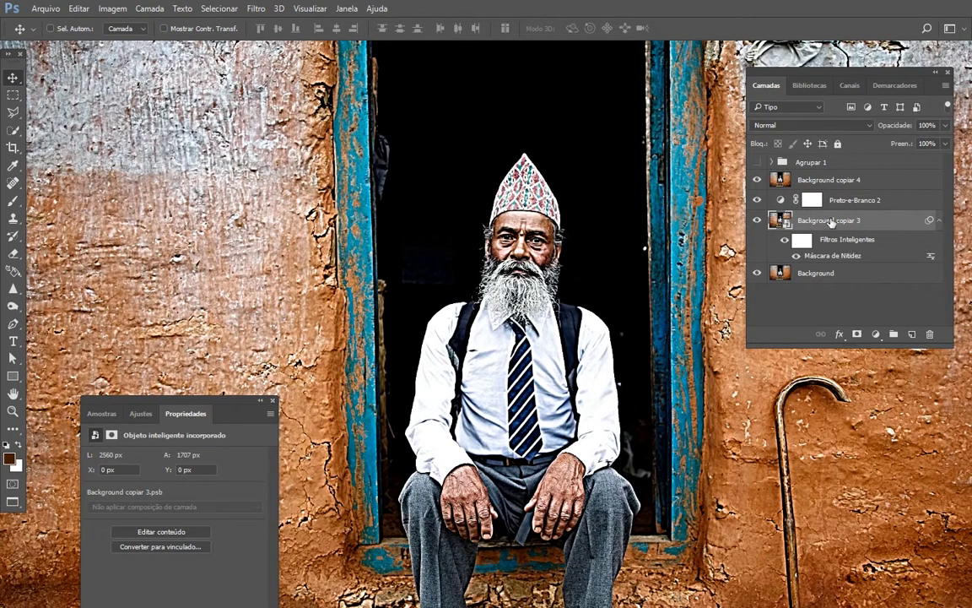
pyautogui.click(938, 221)
pyautogui.click(874, 203)
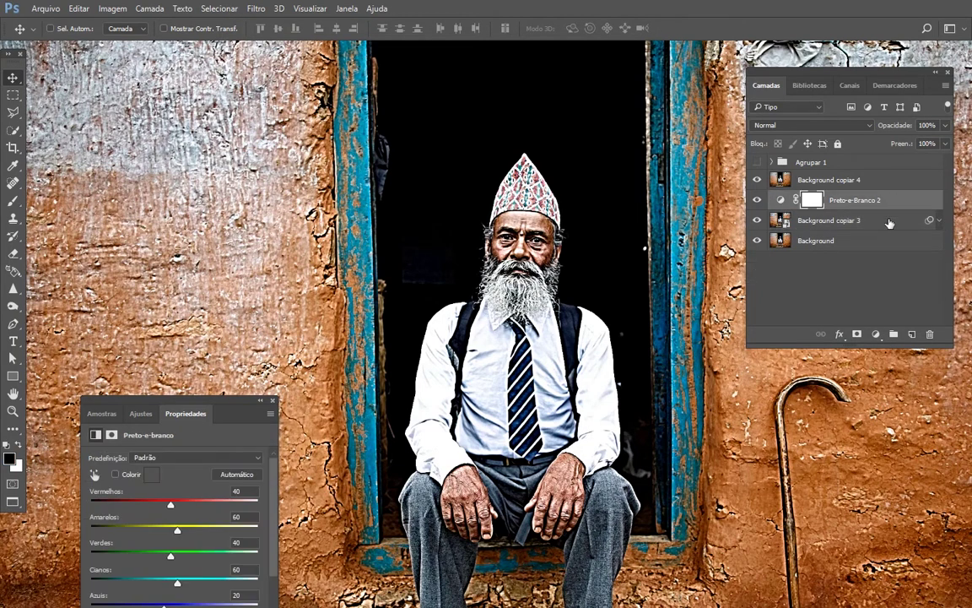
pyautogui.click(939, 221)
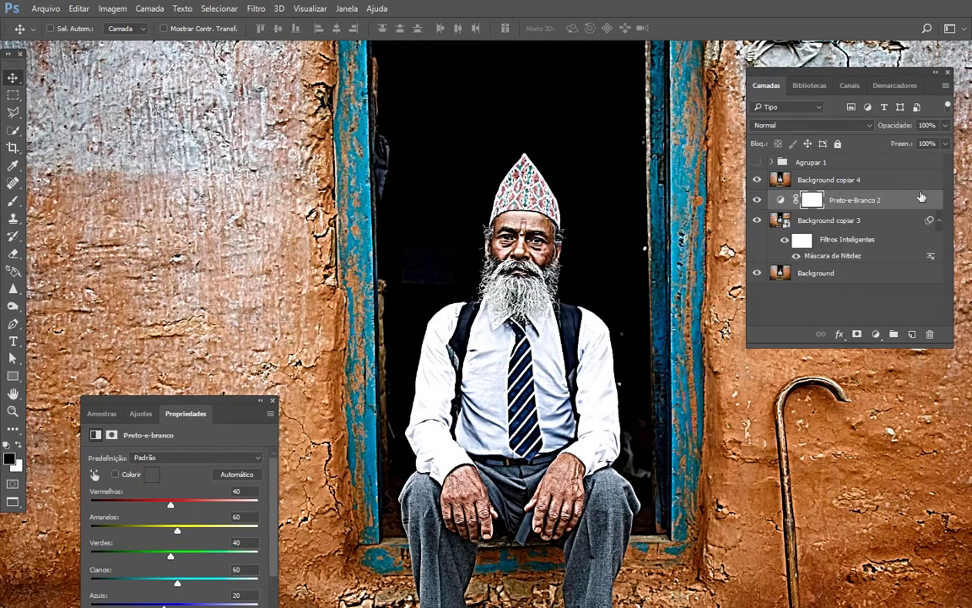
pyautogui.click(879, 226)
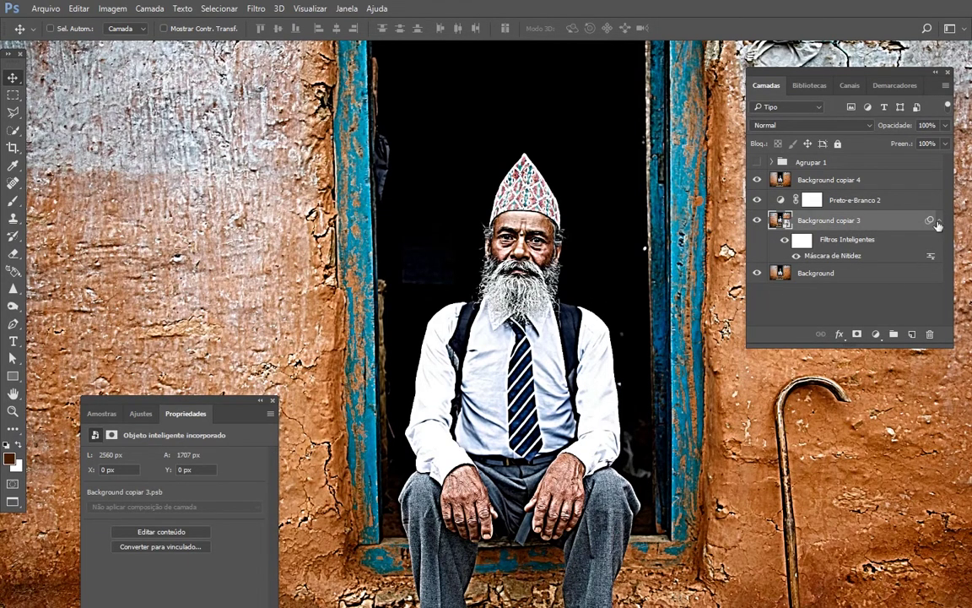
pyautogui.click(940, 220)
pyautogui.click(833, 245)
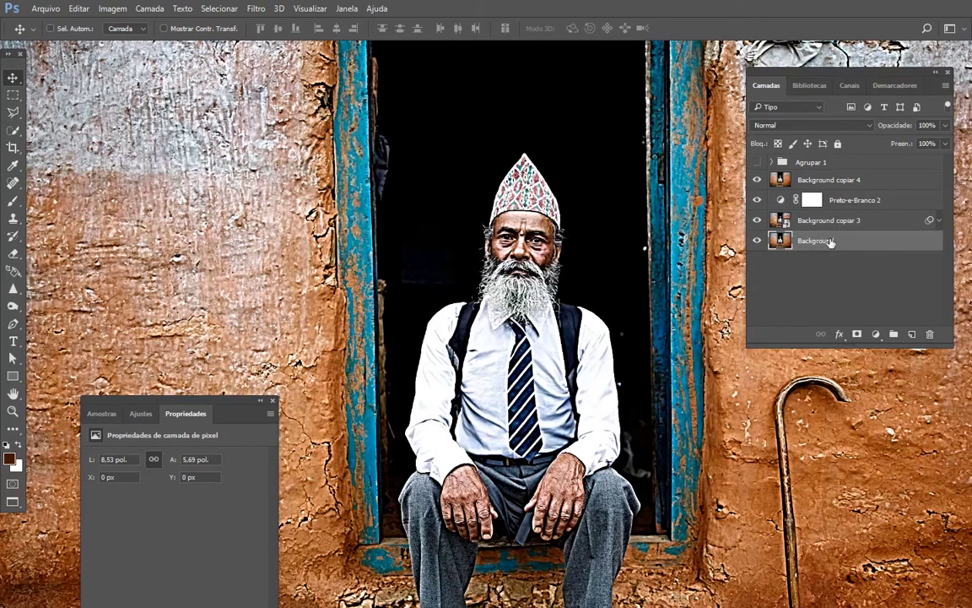
# Keep Background copiar 4 in Cor mode and set its opacity to 50%
pyautogui.click(858, 180)
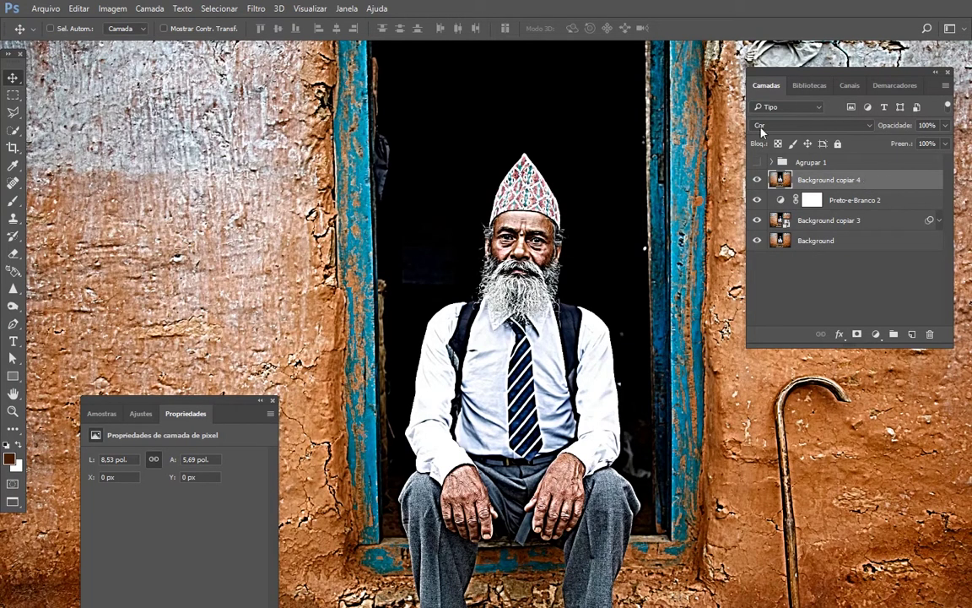
pyautogui.click(849, 127)
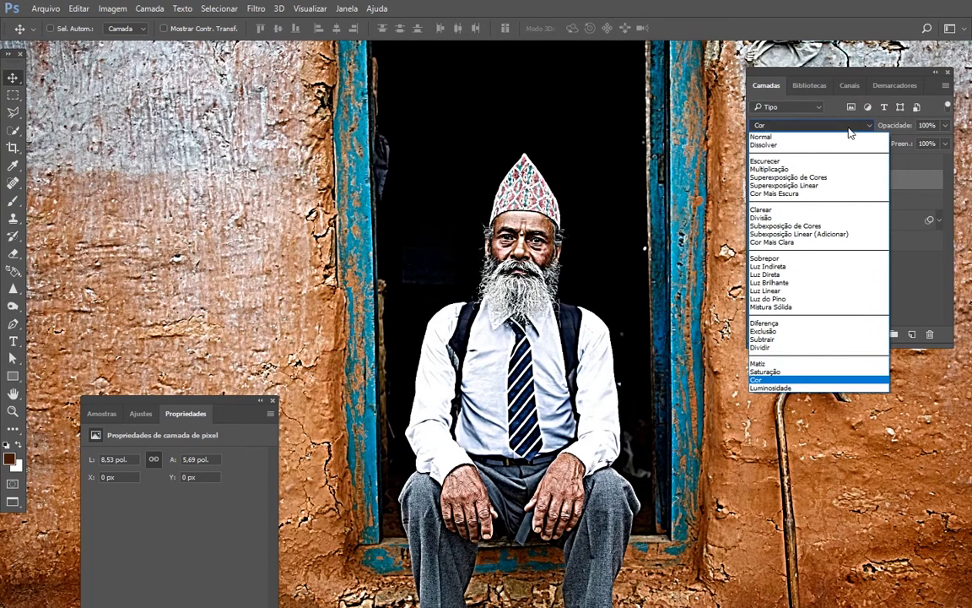
pyautogui.click(765, 381)
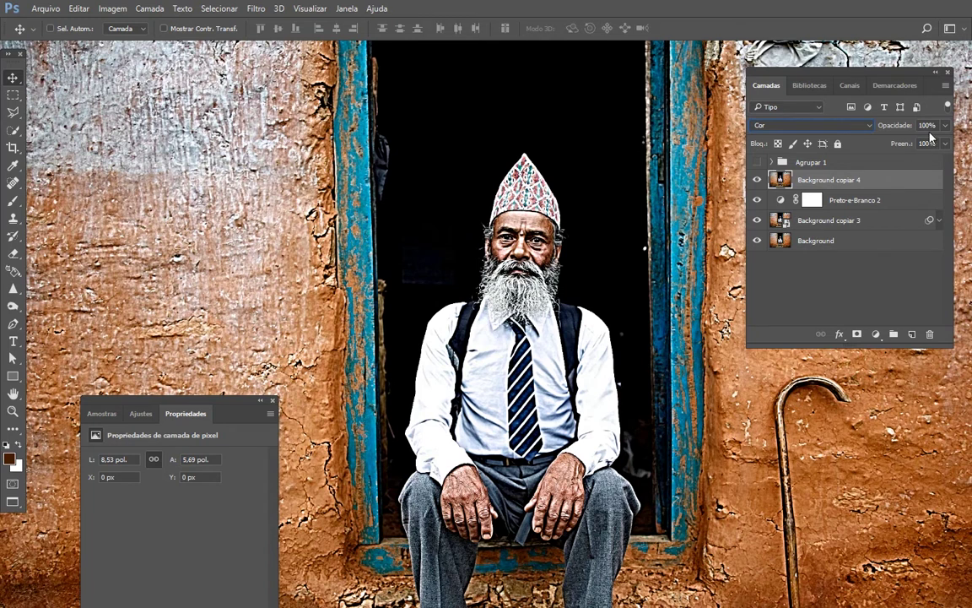
pyautogui.click(927, 125)
pyautogui.write('50')
pyautogui.press('Return')
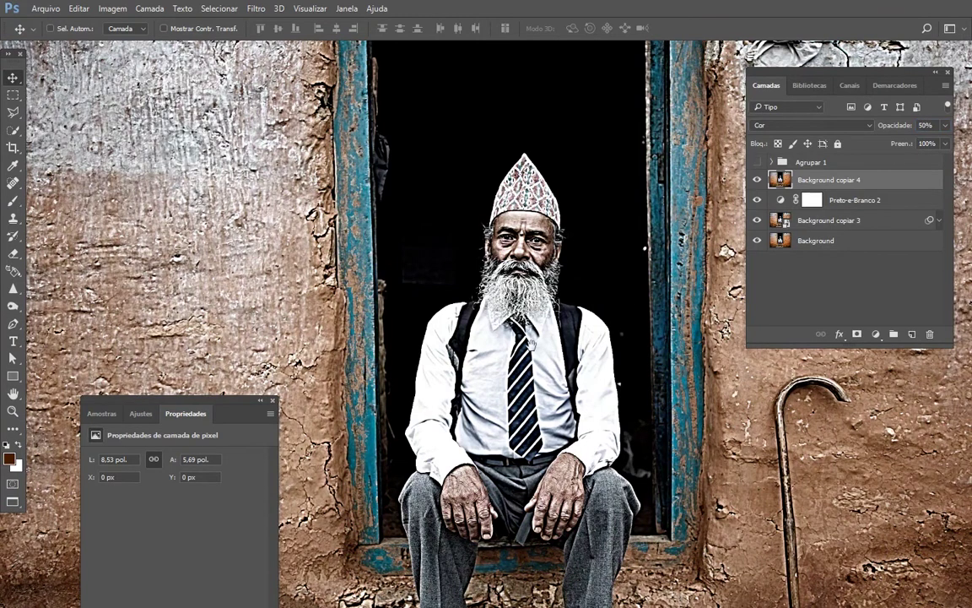
pyautogui.hotkey('ctrl', '+')
pyautogui.hotkey('ctrl', '+')
# Try 75% opacity on the Cor-blended Background copiar 4
pyautogui.moveTo(468, 262); pyautogui.dragTo(540, 276)
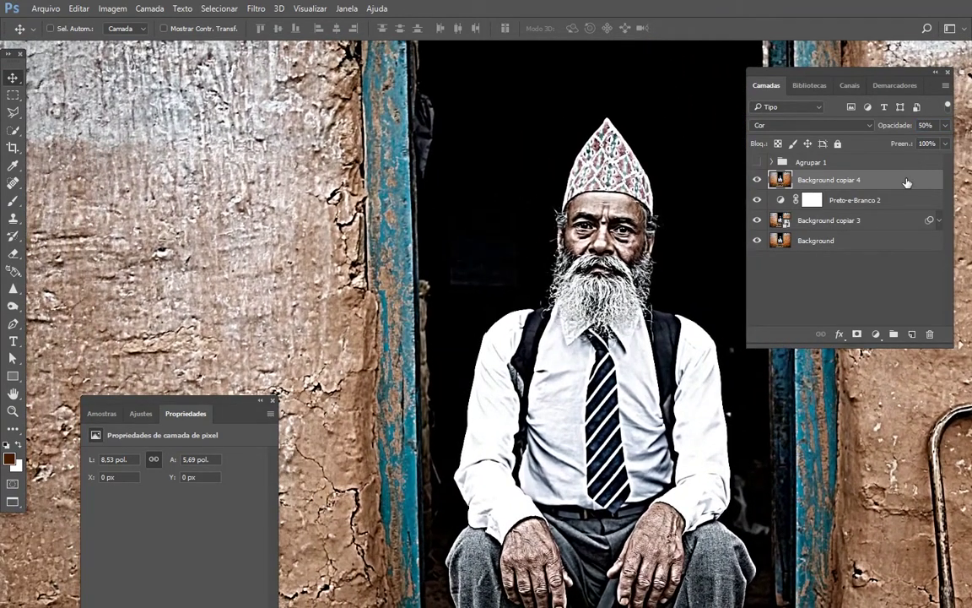
pyautogui.click(904, 129)
pyautogui.write('75')
pyautogui.press('Return')
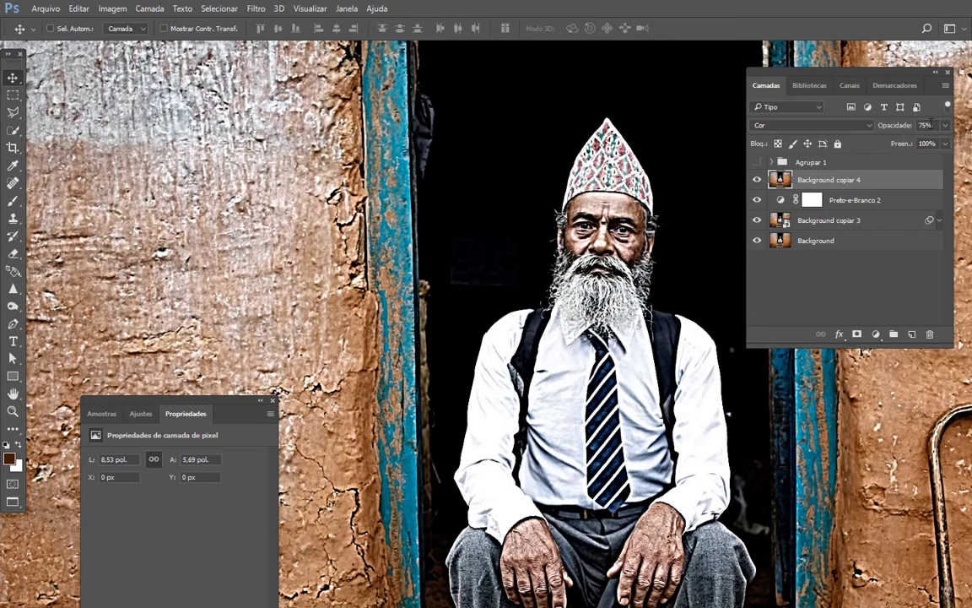
# Return Background copiar 4 to 100% opacity
pyautogui.click(876, 128)
pyautogui.write('100')
pyautogui.press('Return')
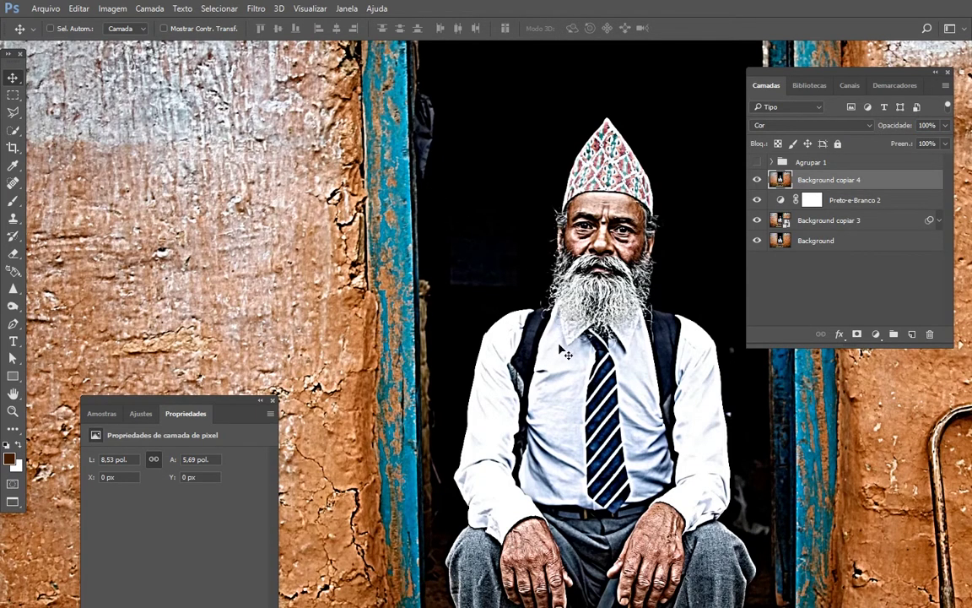